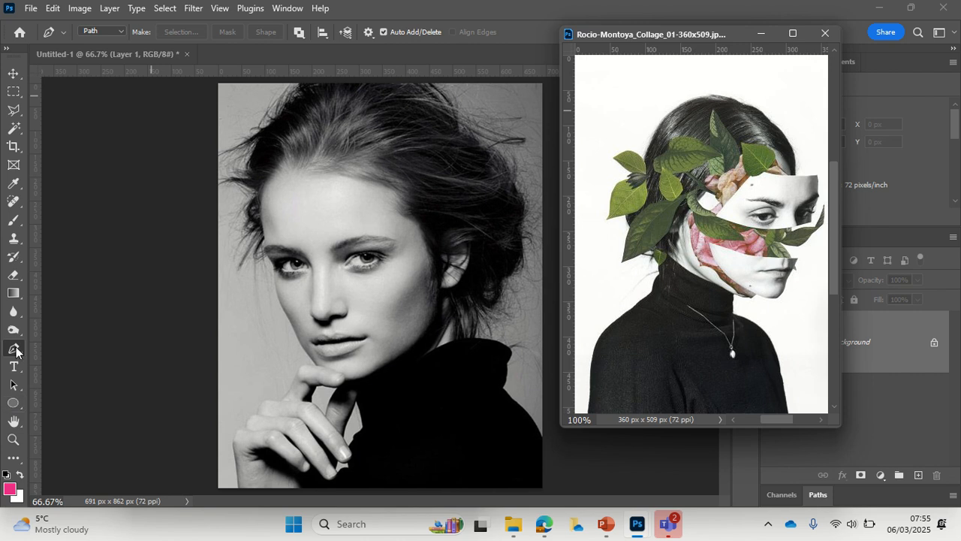
Step: Draw a curved Pen path under both eyes, arching over the nose bridge and rising to the temple on the ear side
click(16, 350)
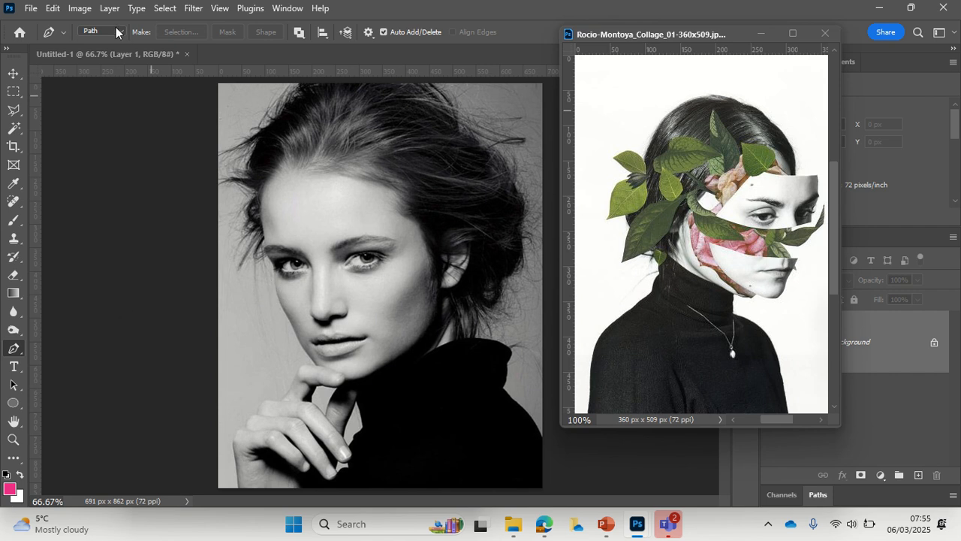
click(274, 289)
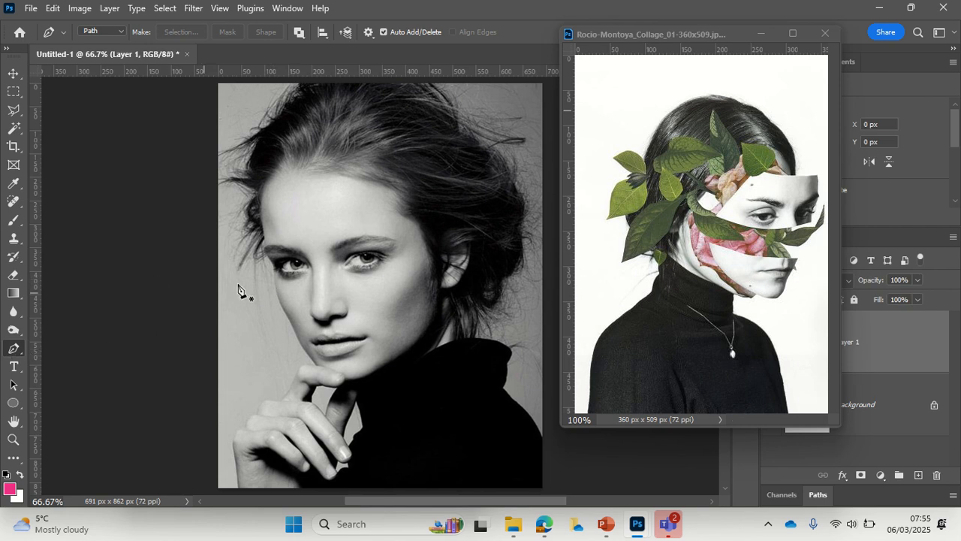
click(274, 286)
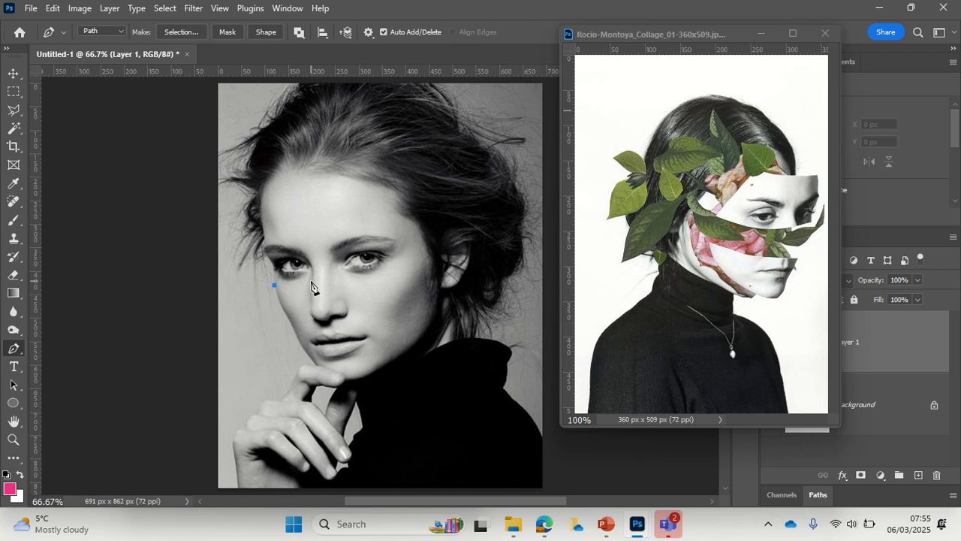
drag(311, 283, 317, 278)
drag(340, 281, 358, 299)
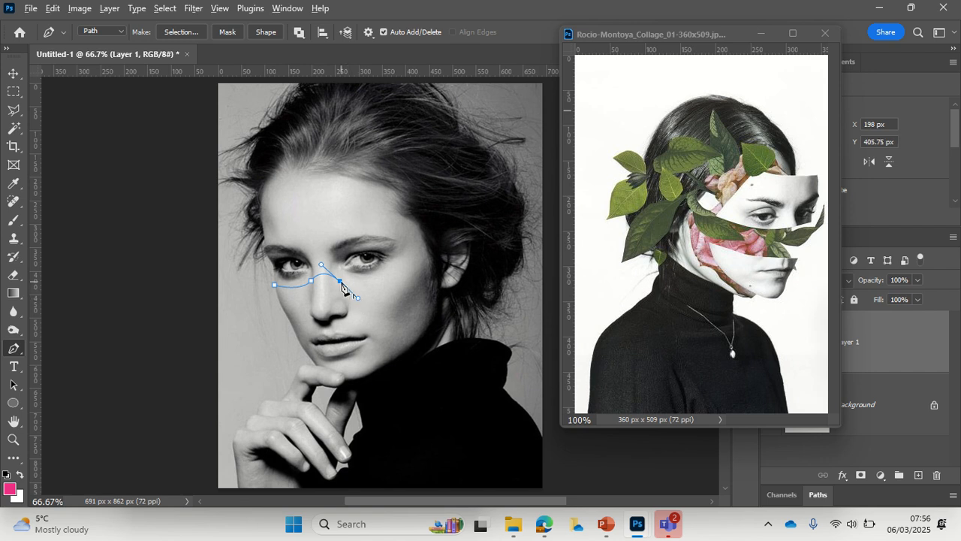
click(340, 281)
drag(413, 255, 430, 216)
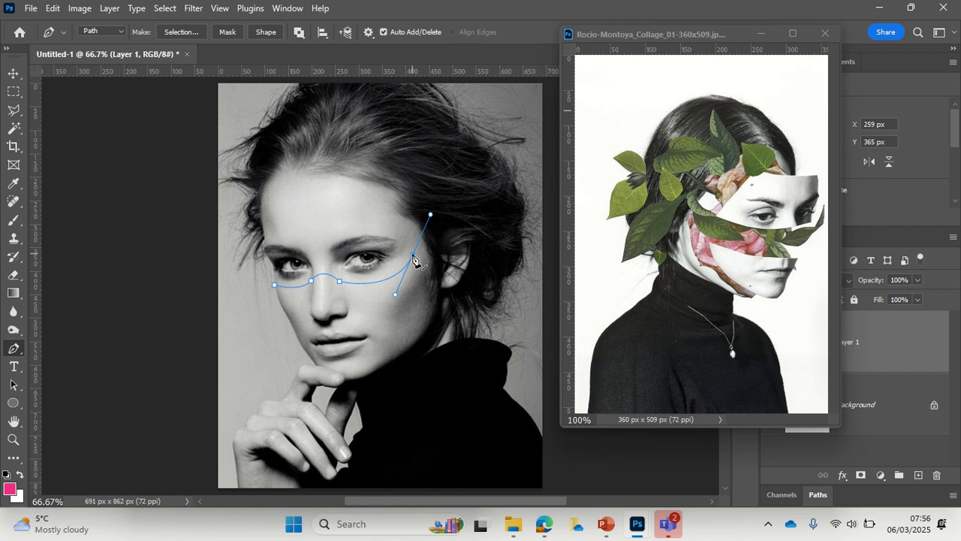
alt+click(413, 256)
Step: Close the path across the forehead and down the face's outer edge, and convert it to a new anti-aliased selection with 0-pixel feather
click(387, 200)
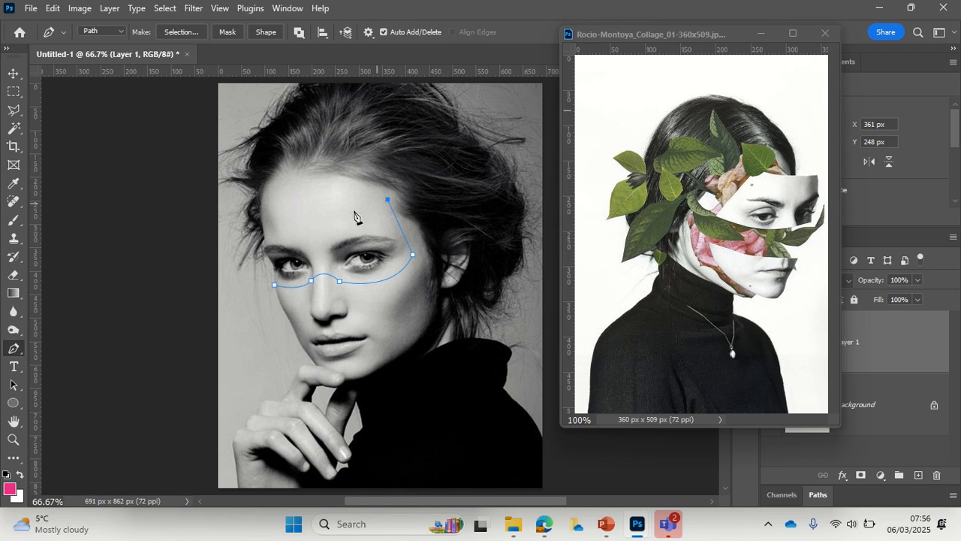
click(264, 212)
drag(263, 213, 218, 202)
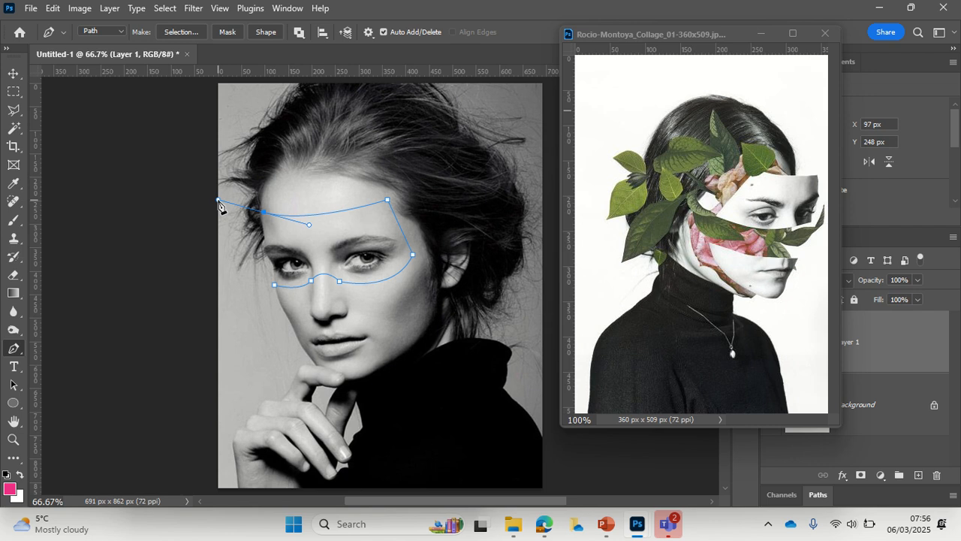
alt+click(264, 213)
drag(265, 241, 266, 261)
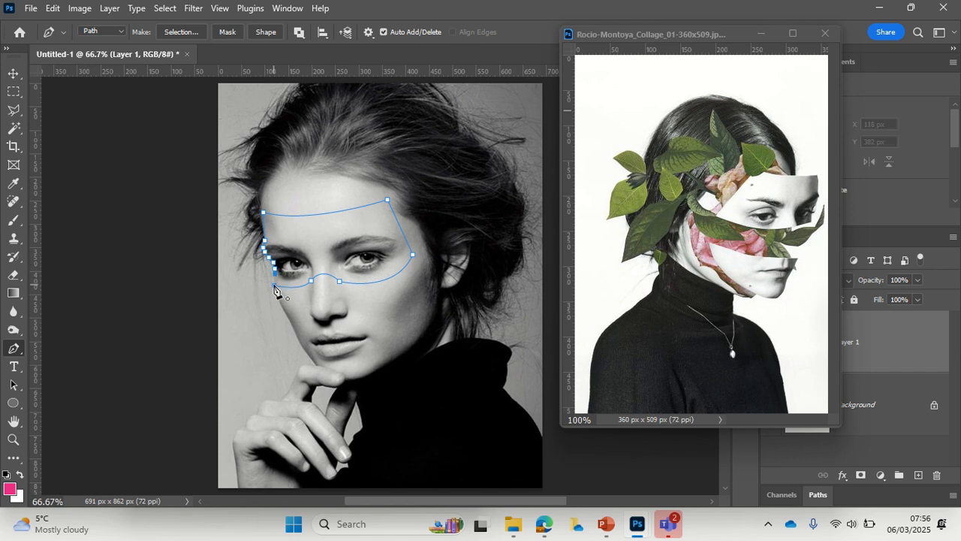
click(274, 286)
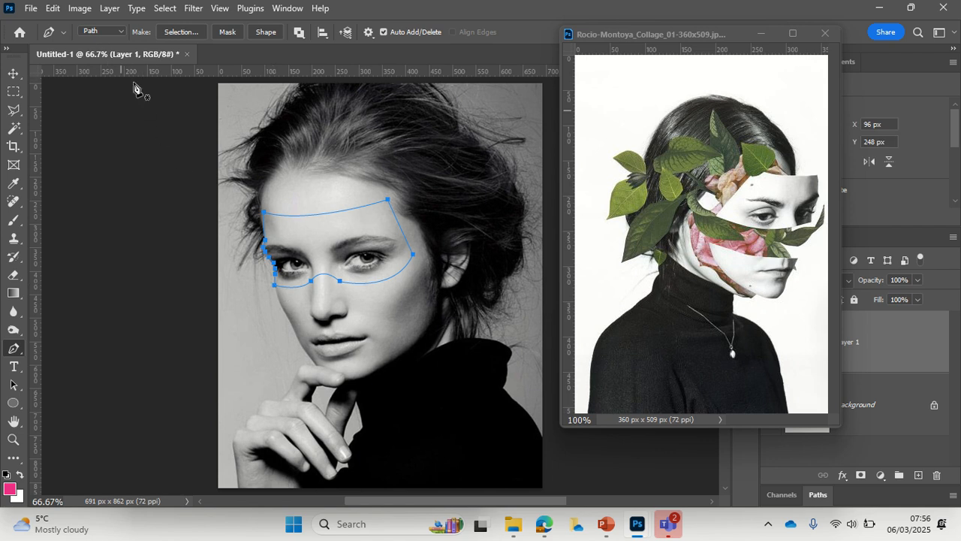
click(182, 31)
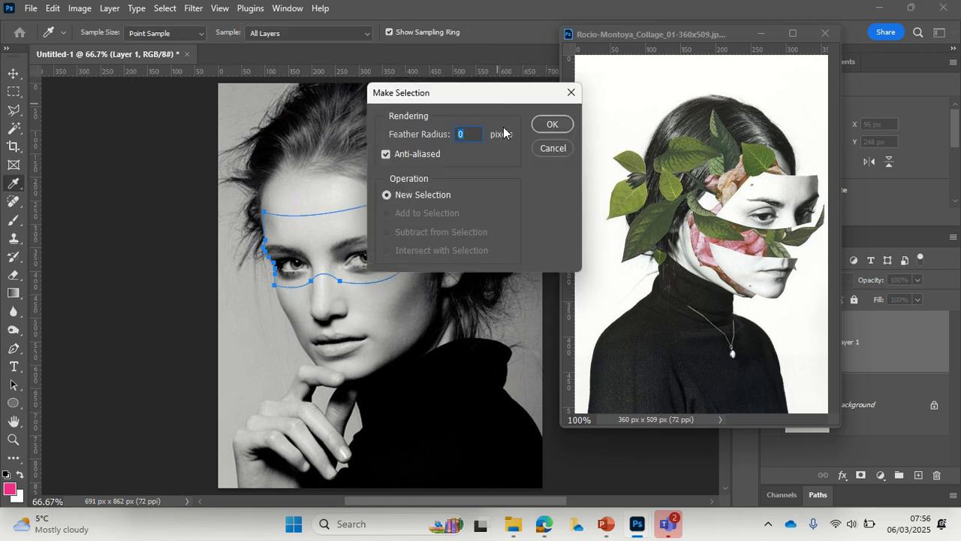
click(548, 124)
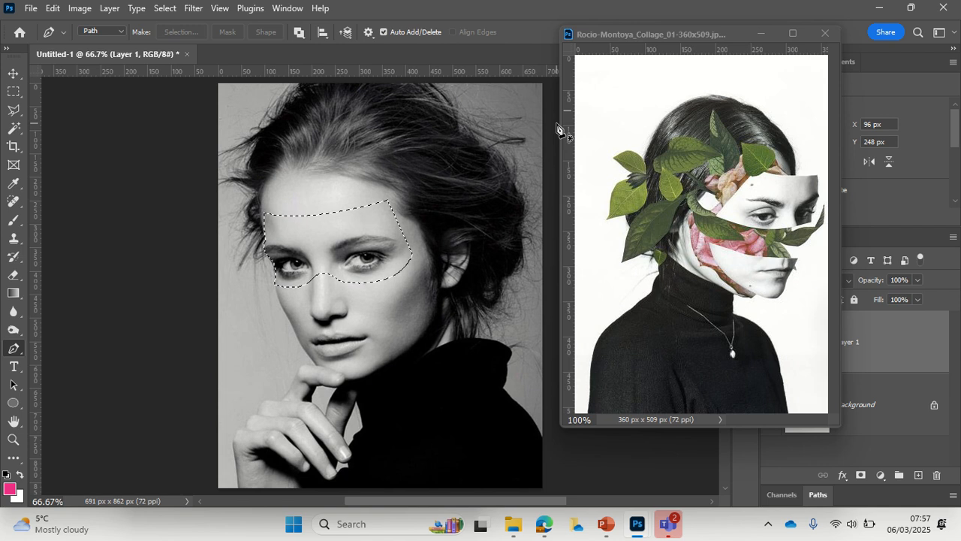
key(ctrl+d)
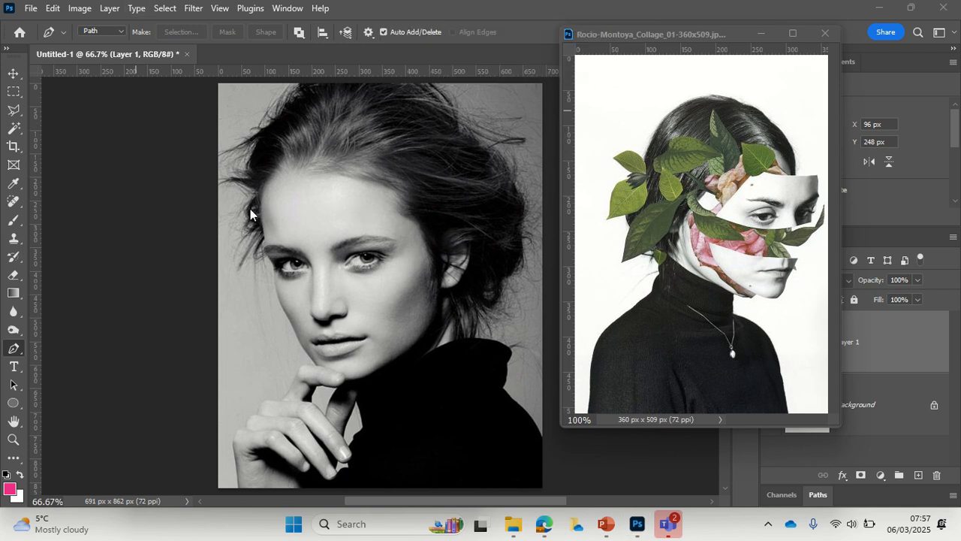
click(52, 8)
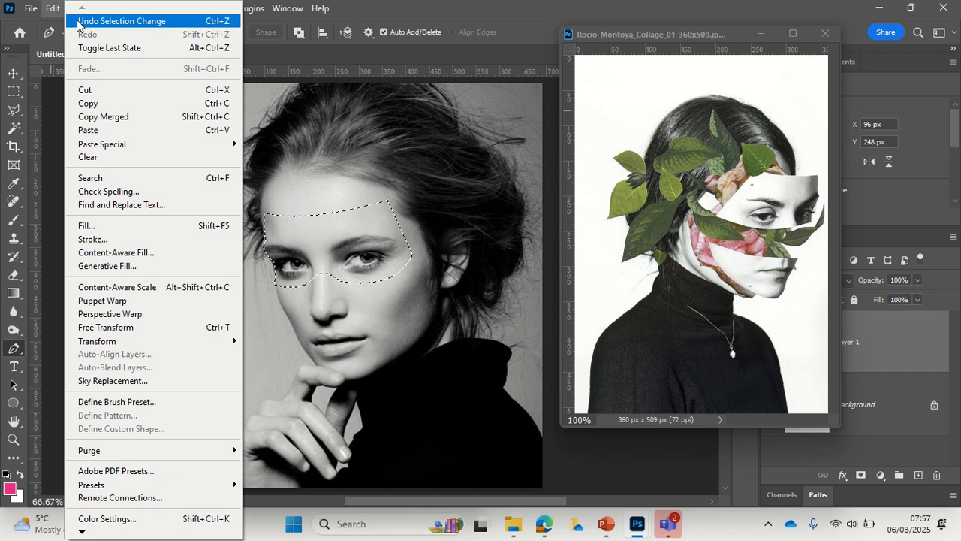
click(399, 309)
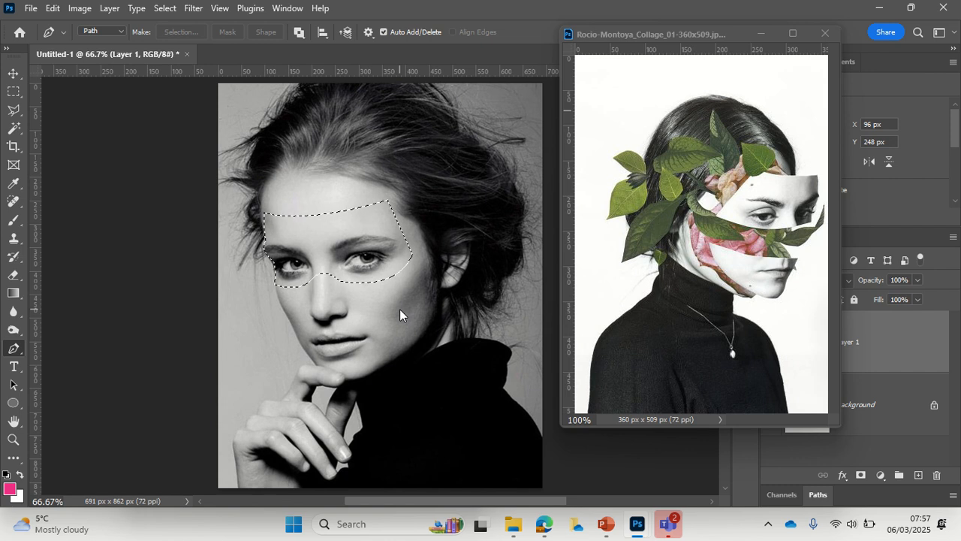
Step: Cut the selected eye and forehead area onto its own new layer
click(110, 9)
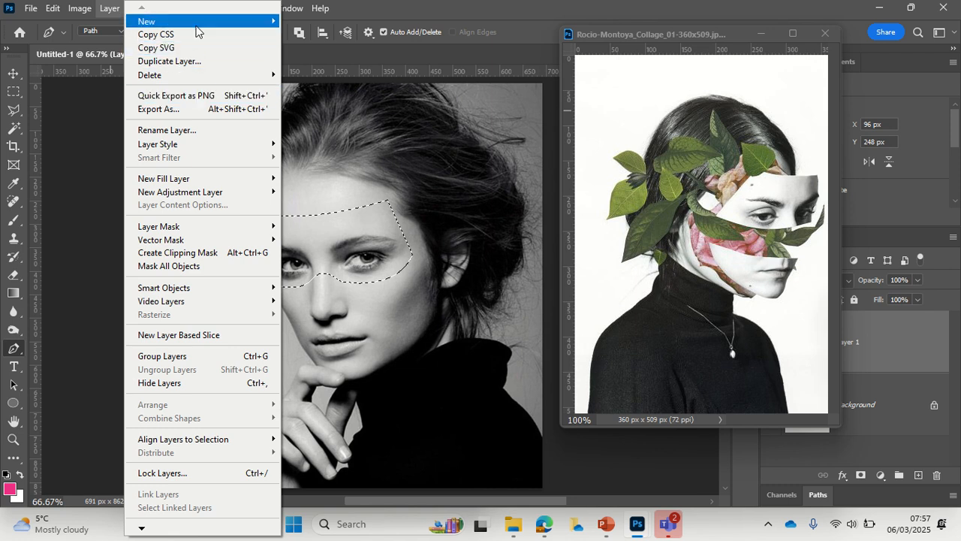
mouse_move(198, 31)
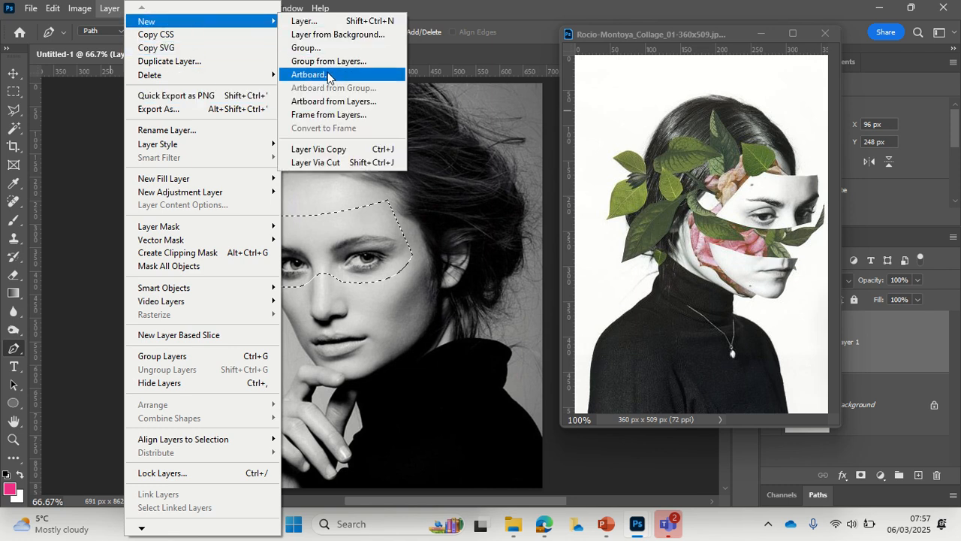
click(334, 164)
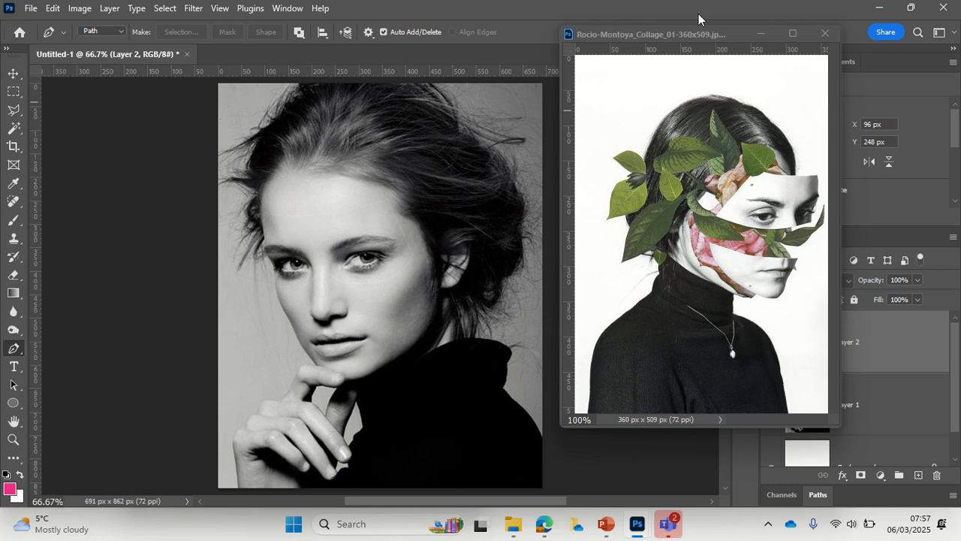
Step: Minimize the reference collage window and shift the cut-out eye piece sideways off the face to about X 27 px, Y 244 px
drag(705, 32, 625, 6)
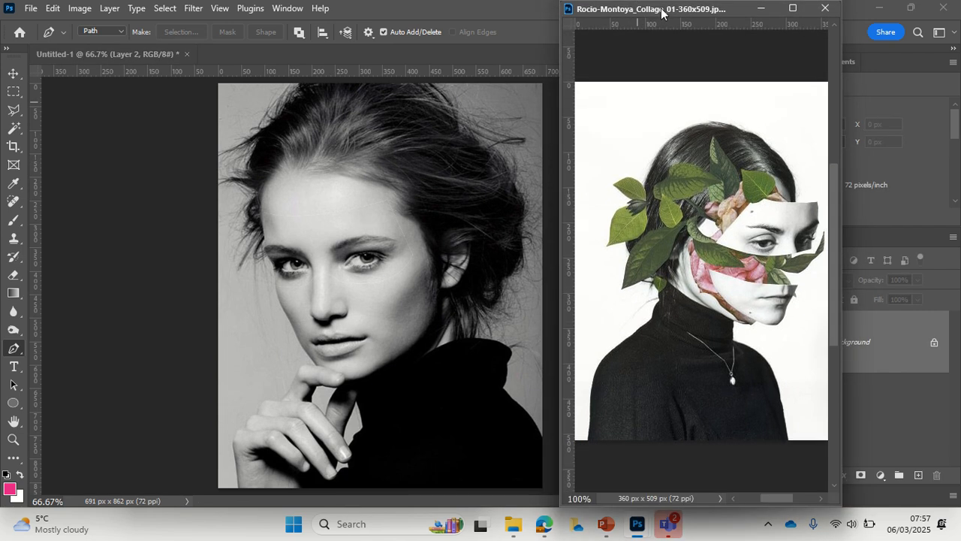
click(760, 9)
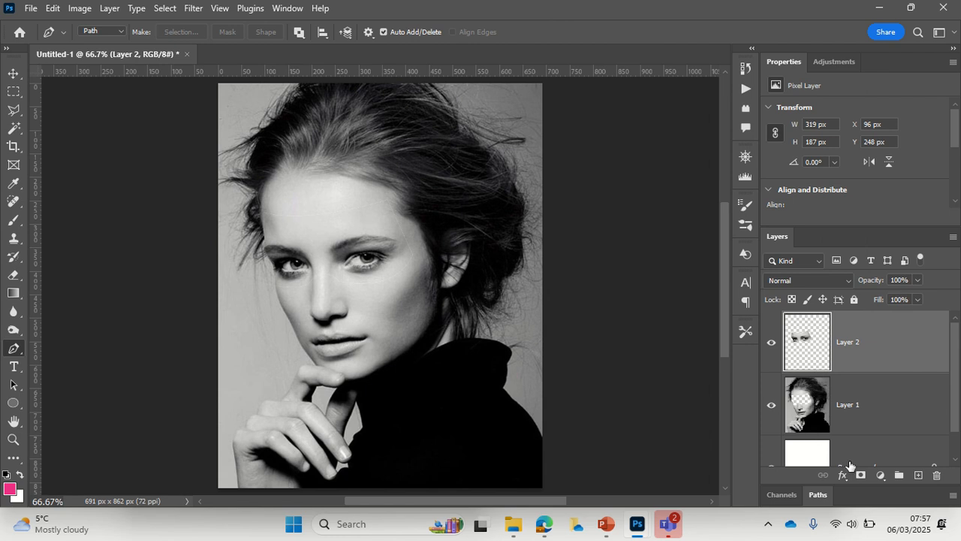
click(13, 73)
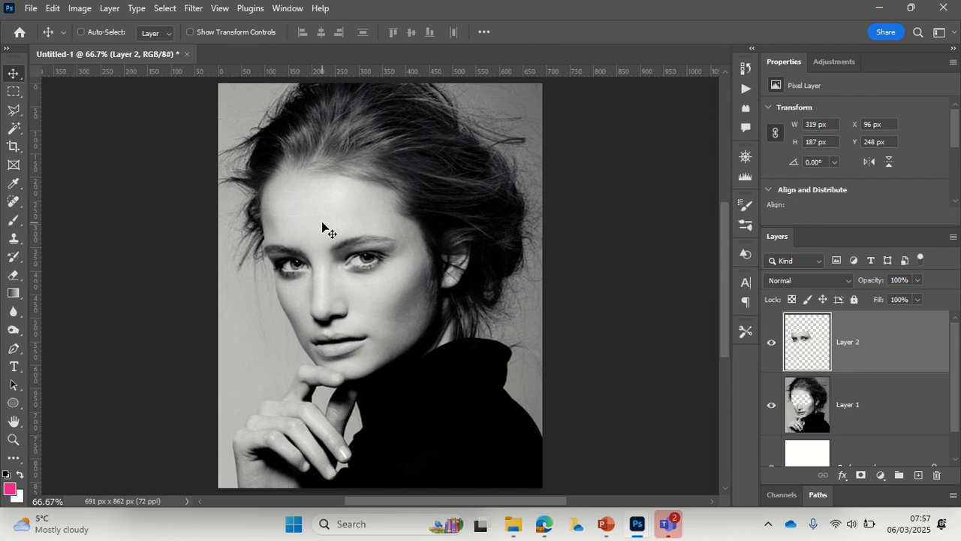
drag(322, 226, 287, 227)
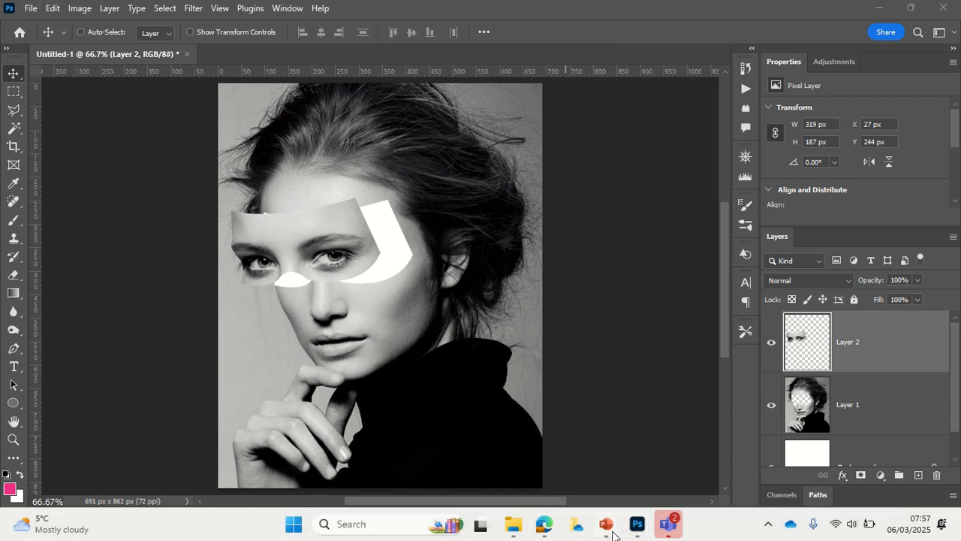
Step: Switch to the Rocio Montoya.pptx presentation in PowerPoint and copy the large red flower picture from slide 10
mouse_move(613, 535)
click(672, 461)
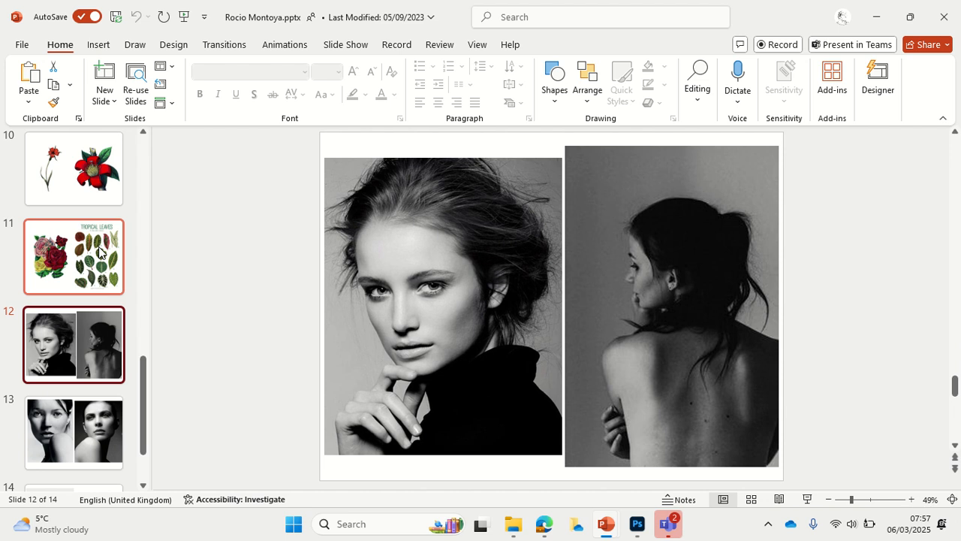
click(105, 178)
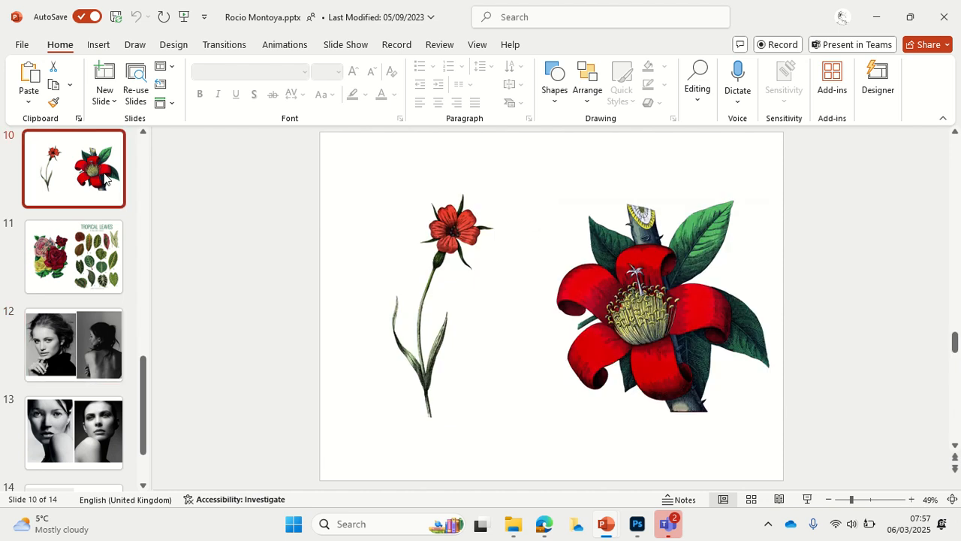
click(634, 315)
right_click(634, 314)
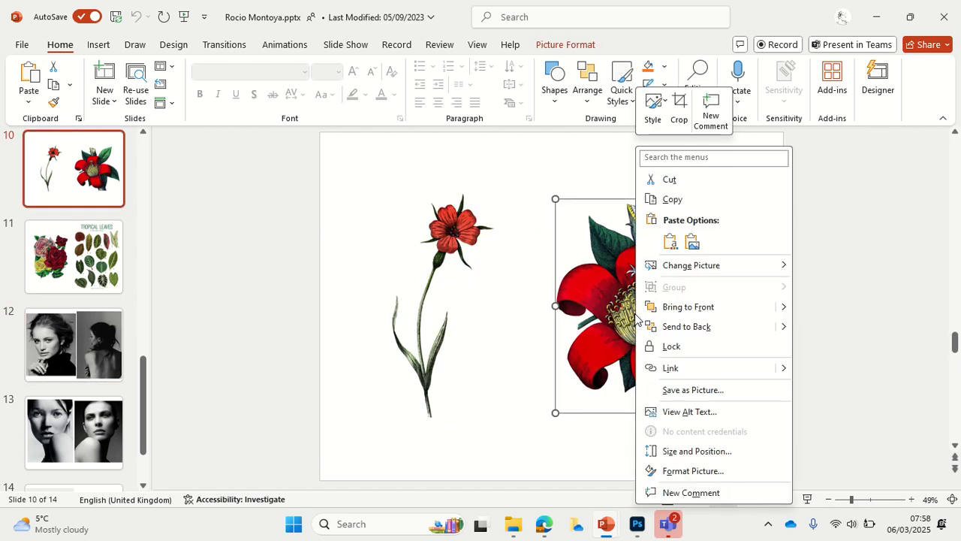
click(689, 202)
Step: Return to Photoshop, create a 621 x 618 px document at 72 ppi with a white background, and paste the flower into it
mouse_move(636, 523)
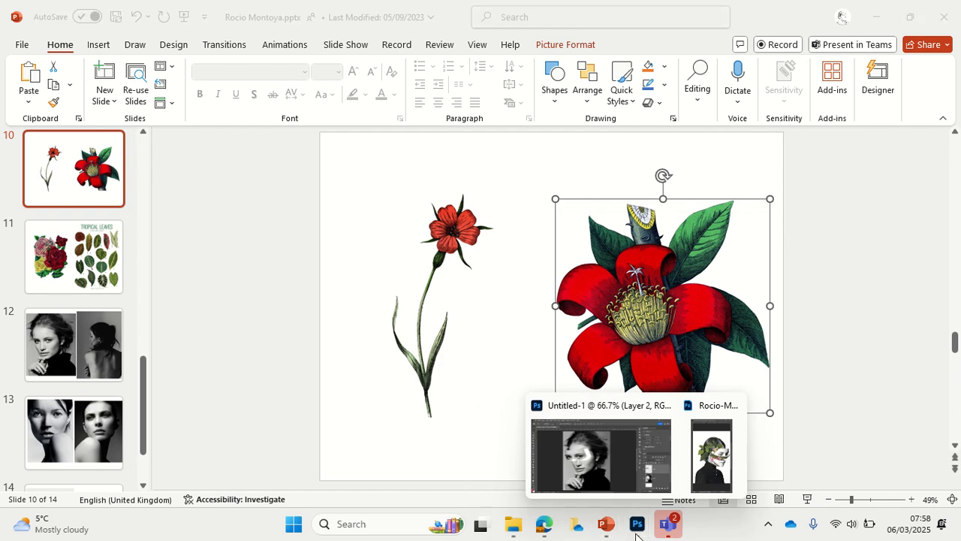
click(601, 461)
click(31, 8)
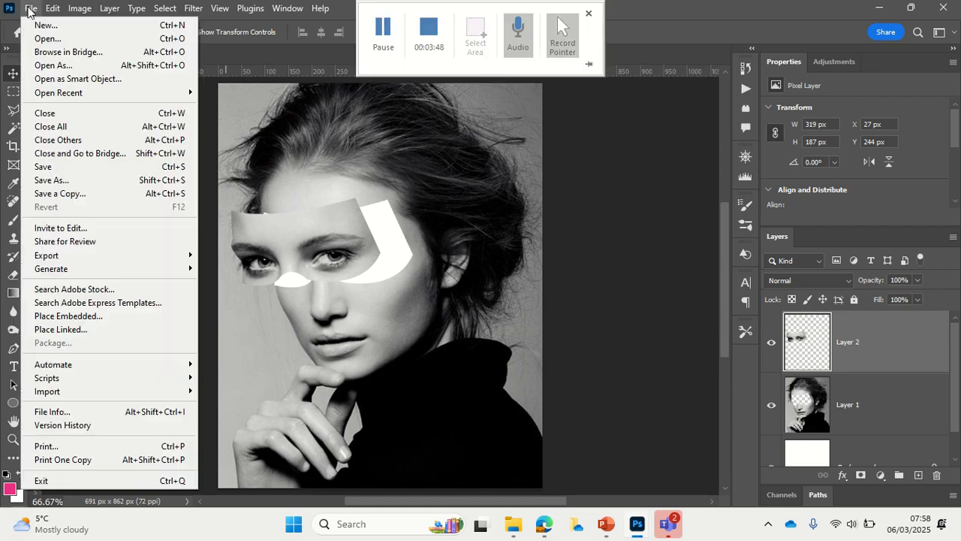
click(42, 26)
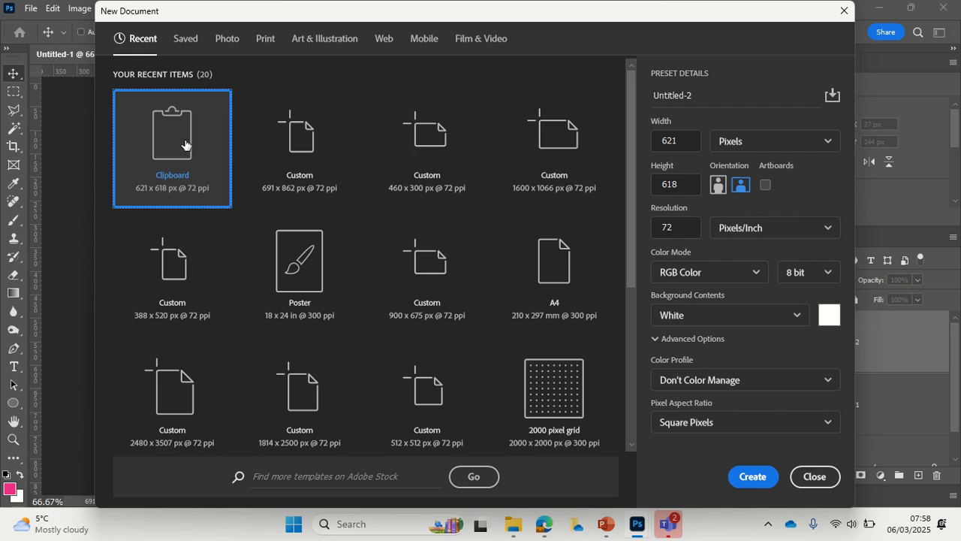
click(753, 478)
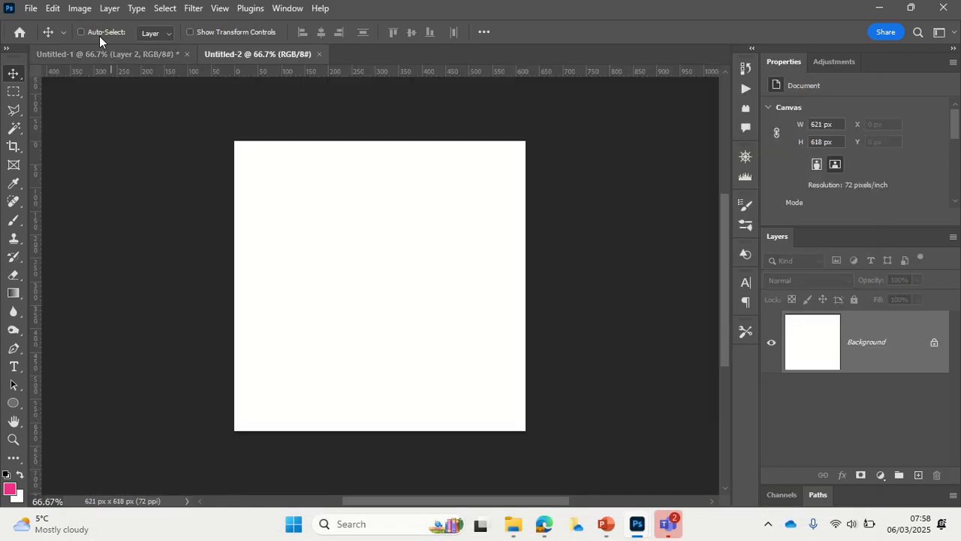
click(53, 9)
click(125, 131)
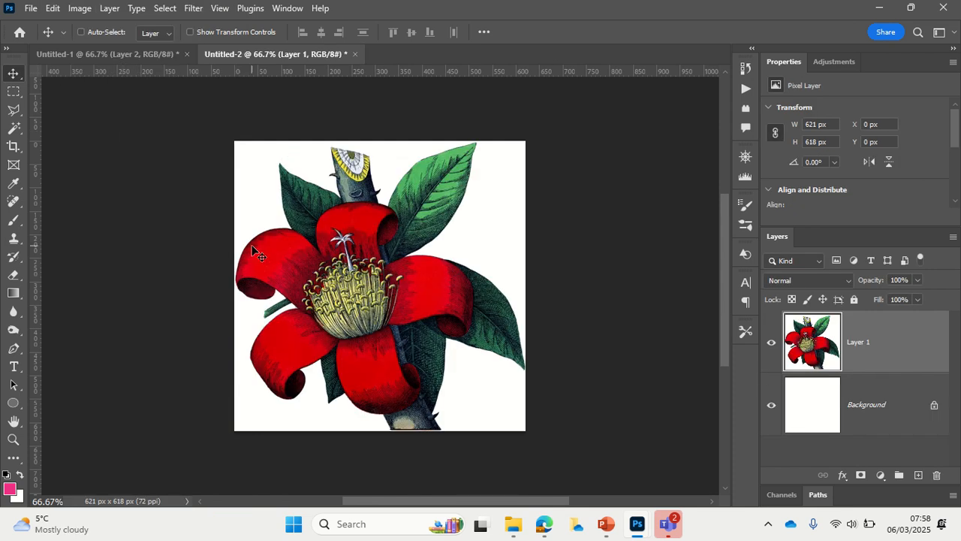
Step: Select the flower without its white background and move it into Untitled-1 over the face, at about X 72 px, Y 51 px
click(165, 9)
click(197, 174)
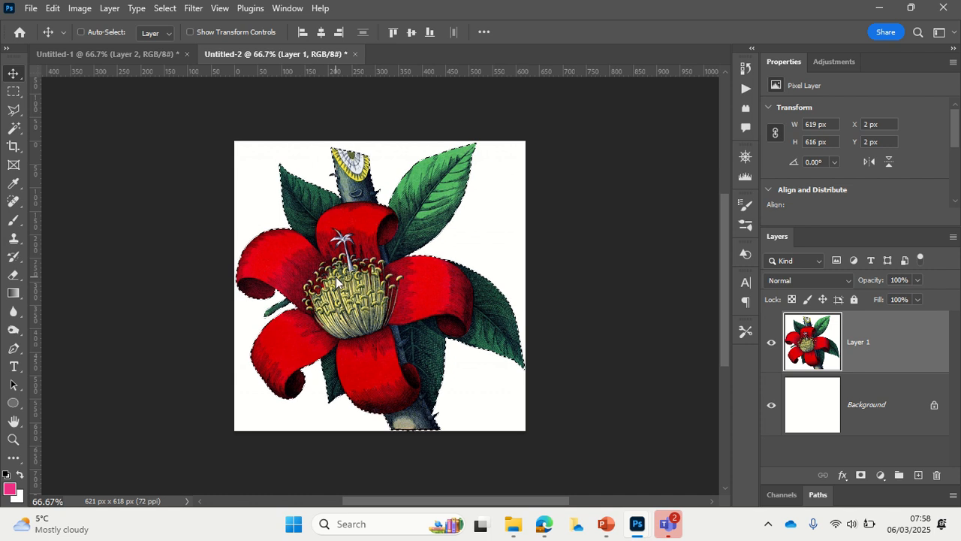
drag(173, 96, 350, 248)
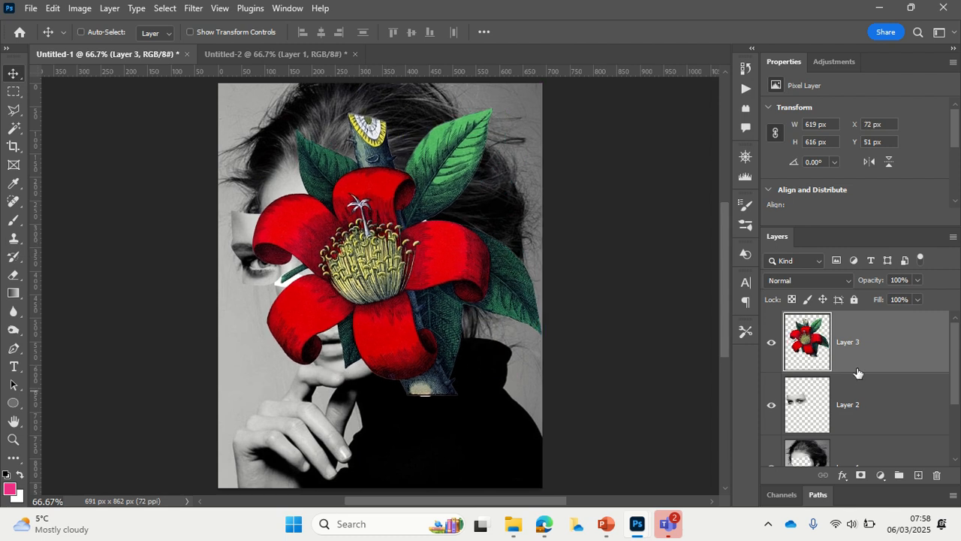
Step: Reorder the layers so that the cut-out eye piece sits directly above the flower
drag(858, 414, 851, 336)
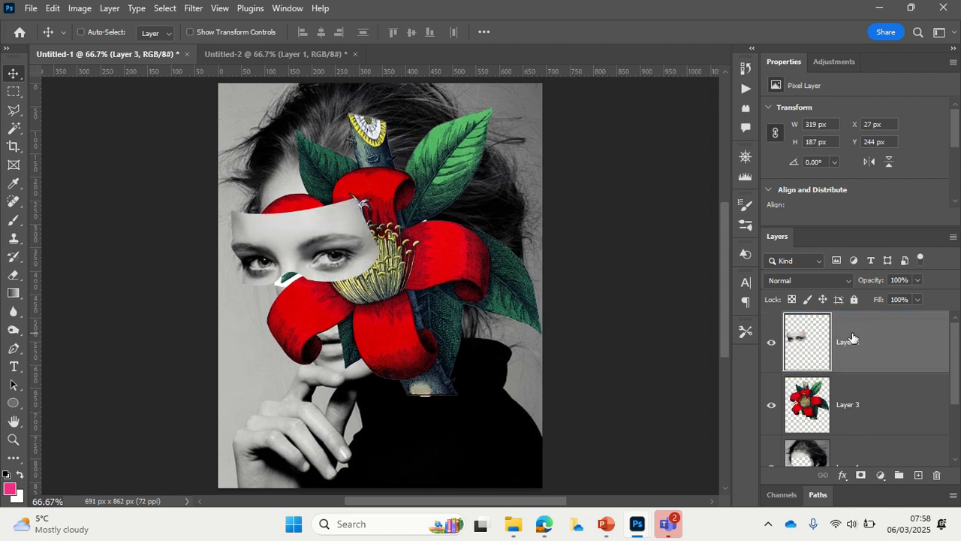
click(52, 8)
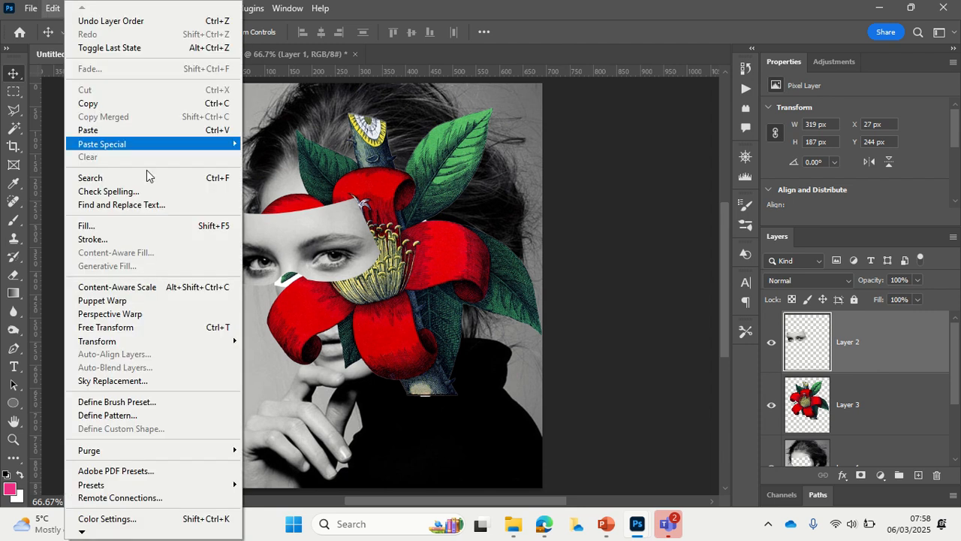
mouse_move(137, 340)
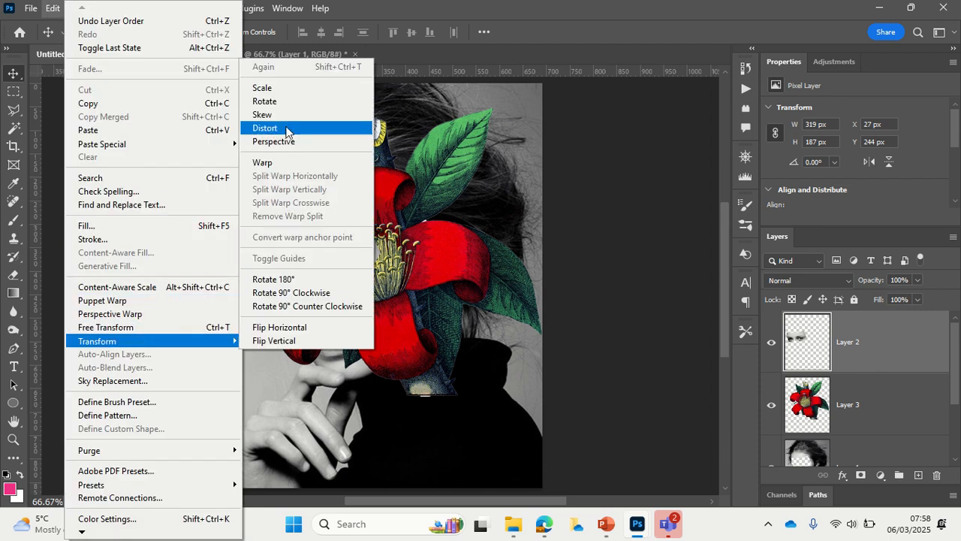
click(276, 89)
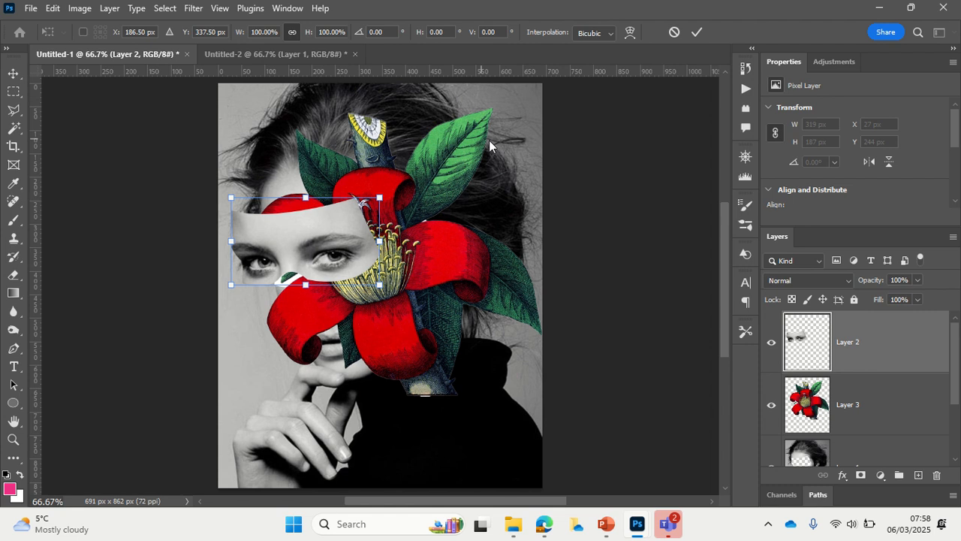
Step: Scale the flower on Layer 3 to about 55% and position it behind the eye piece, at about X 104 px, Y 168 px
click(855, 413)
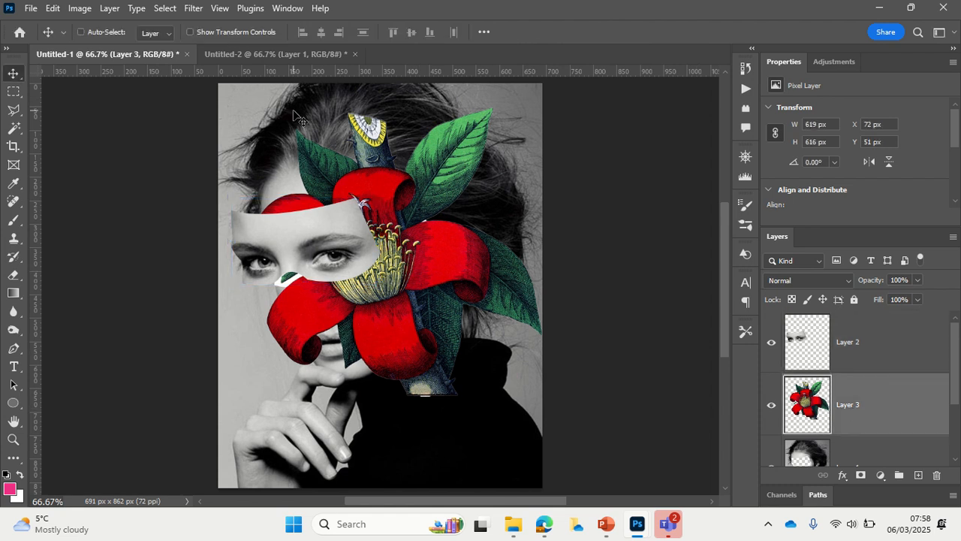
click(52, 9)
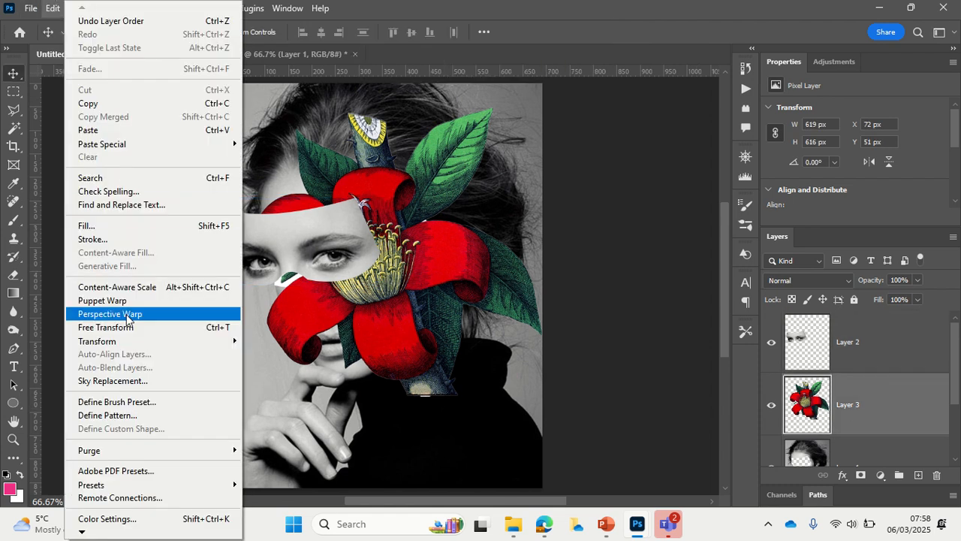
mouse_move(123, 341)
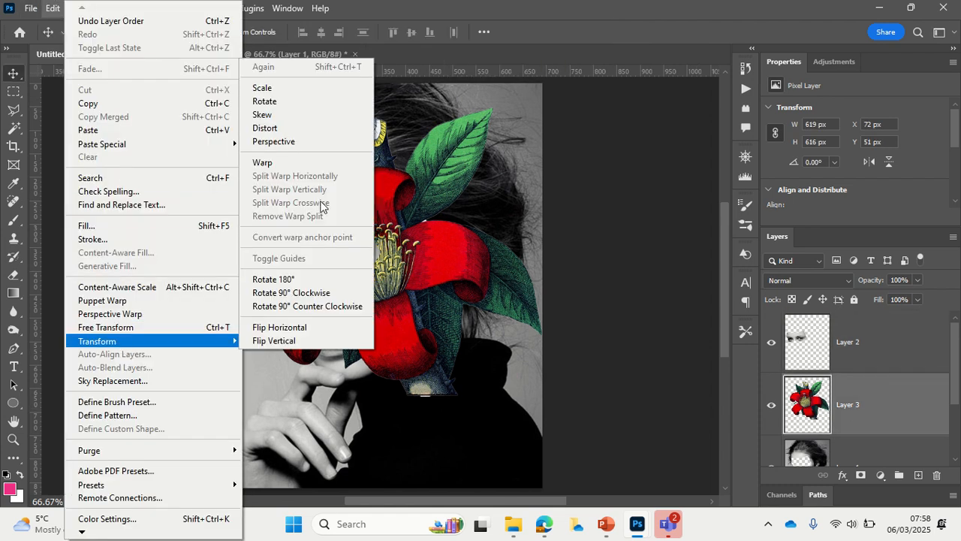
click(309, 89)
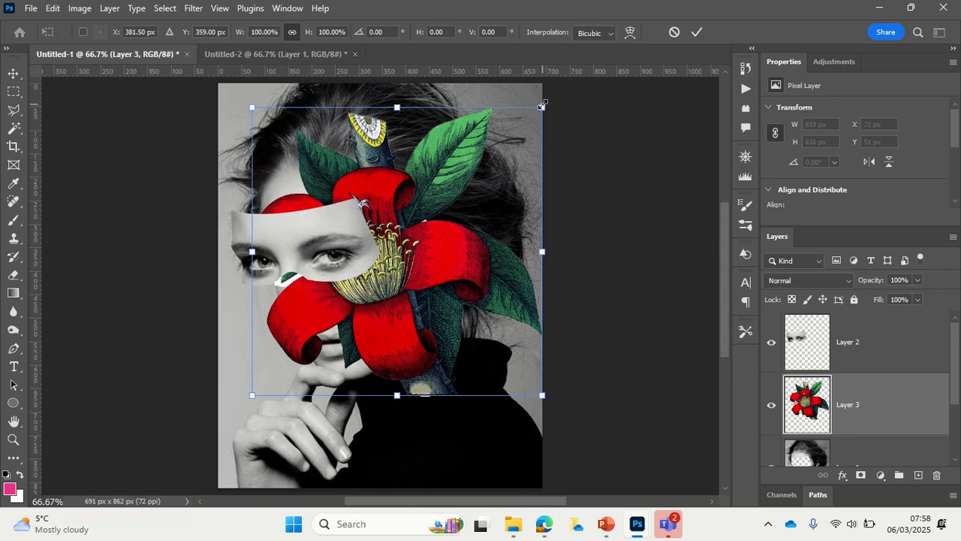
drag(542, 106, 413, 234)
drag(333, 364, 353, 280)
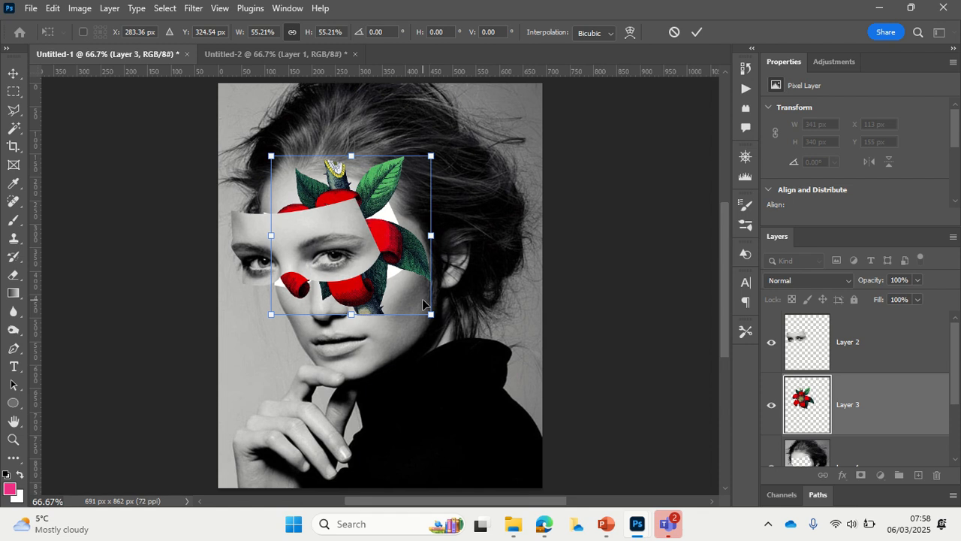
mouse_move(369, 279)
mouse_down()
mouse_move(356, 269)
mouse_move(364, 285)
mouse_up()
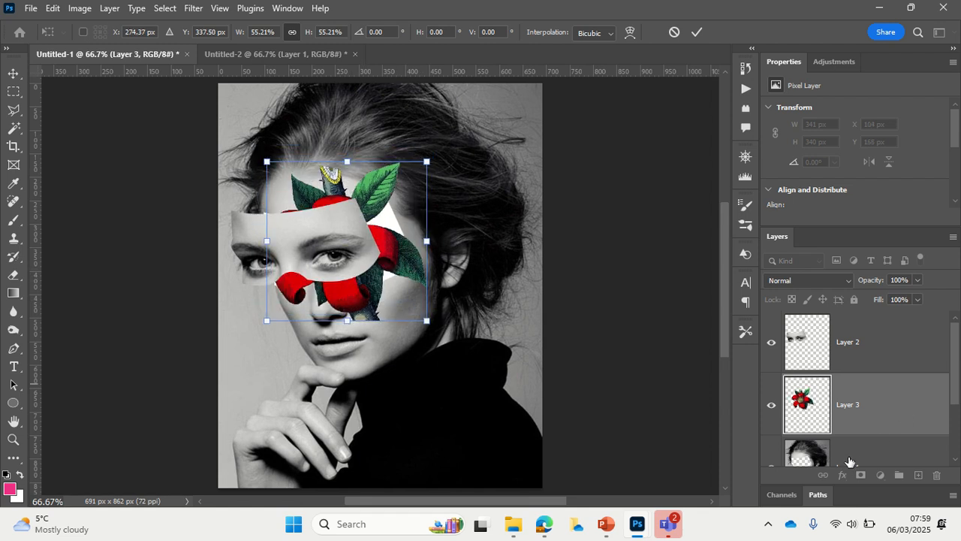
Step: Duplicate the flower layer and move the copy up toward the hair, to about X 187 px, Y 90 px
scroll(900, 418, down, 2)
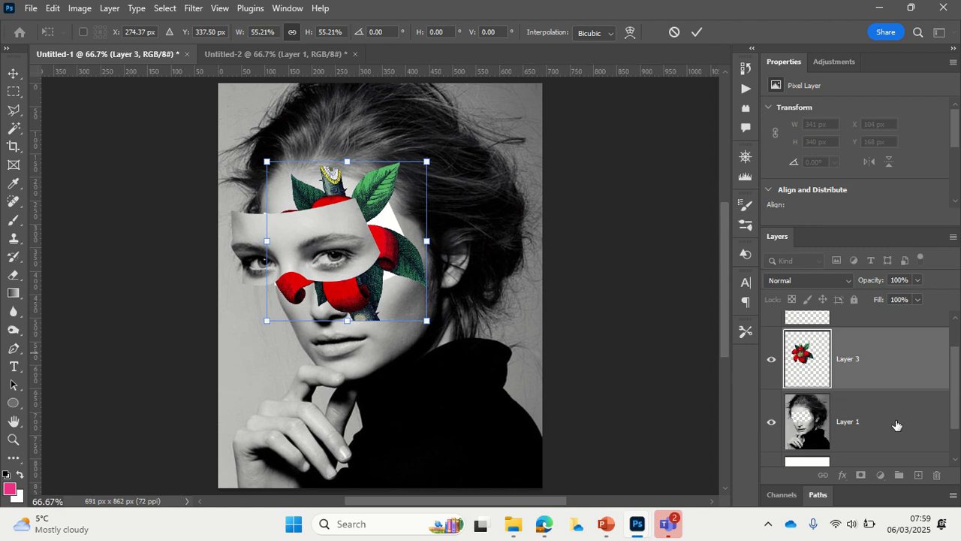
right_click(857, 359)
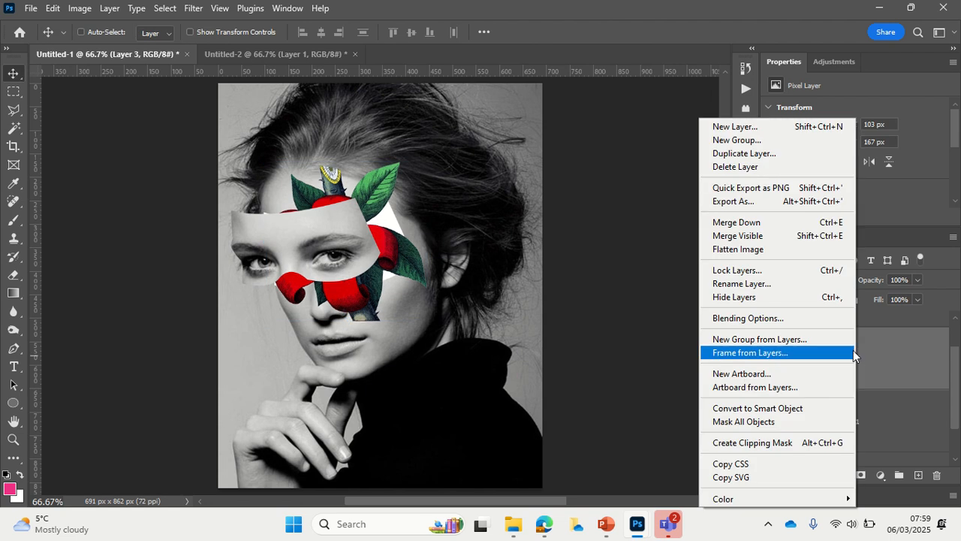
click(751, 153)
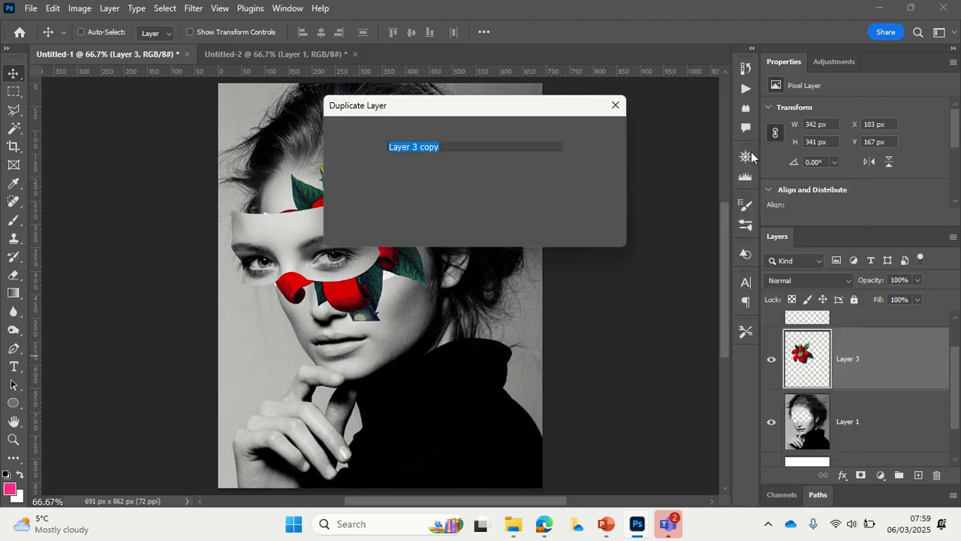
click(596, 134)
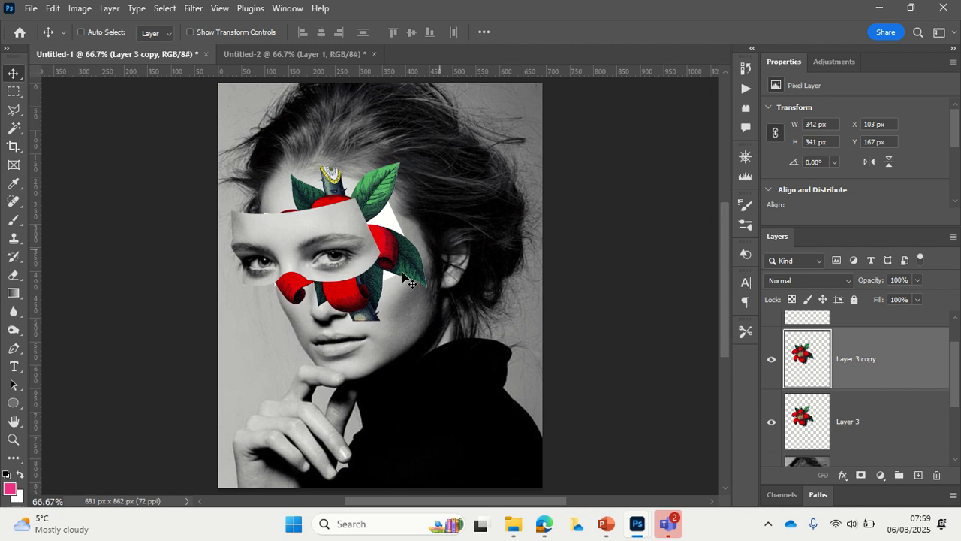
drag(393, 259, 428, 223)
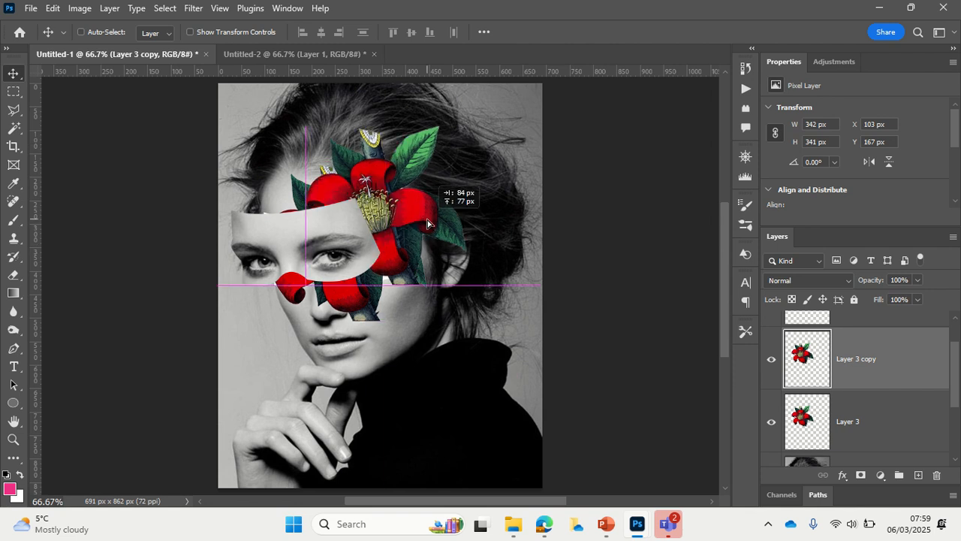
Step: Scale the duplicated flower down proportionally to about 80%
click(52, 8)
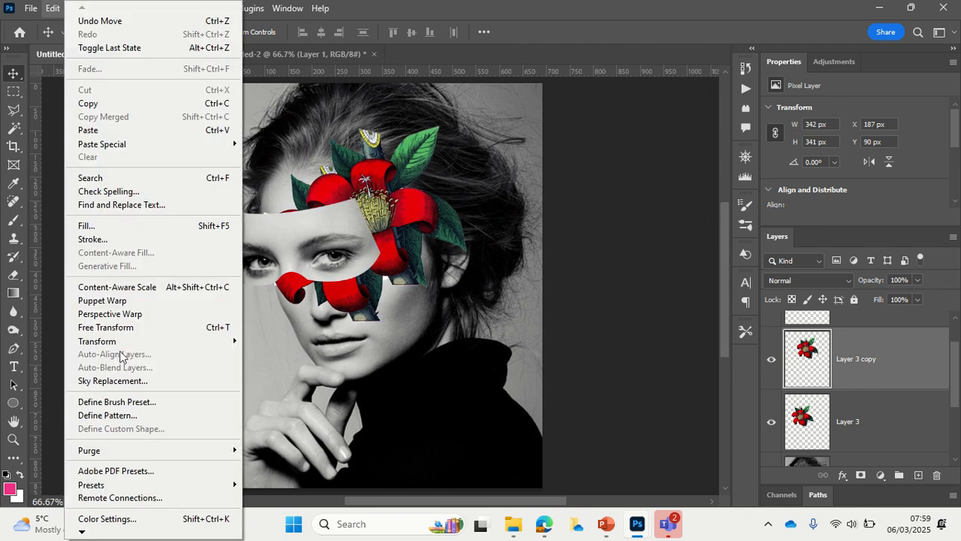
mouse_move(120, 347)
click(278, 100)
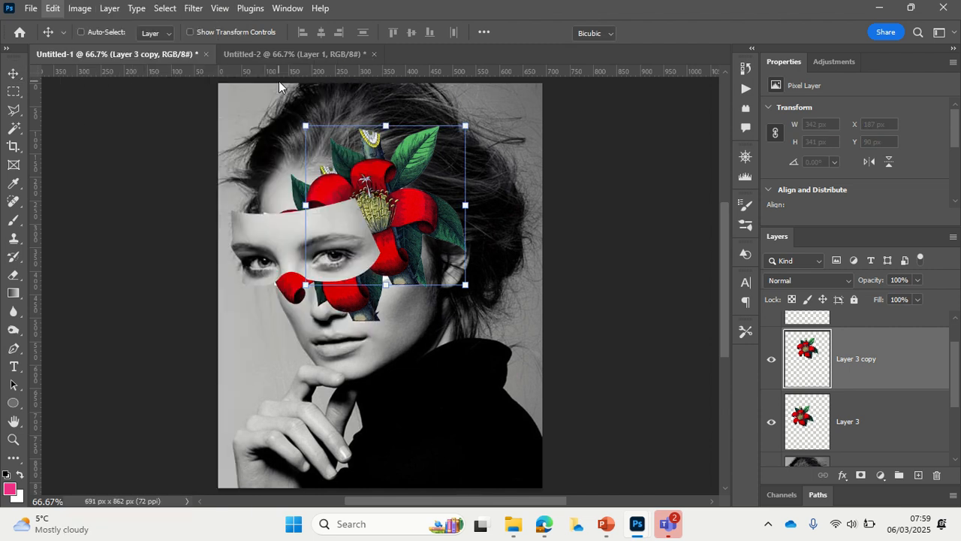
drag(467, 121, 434, 156)
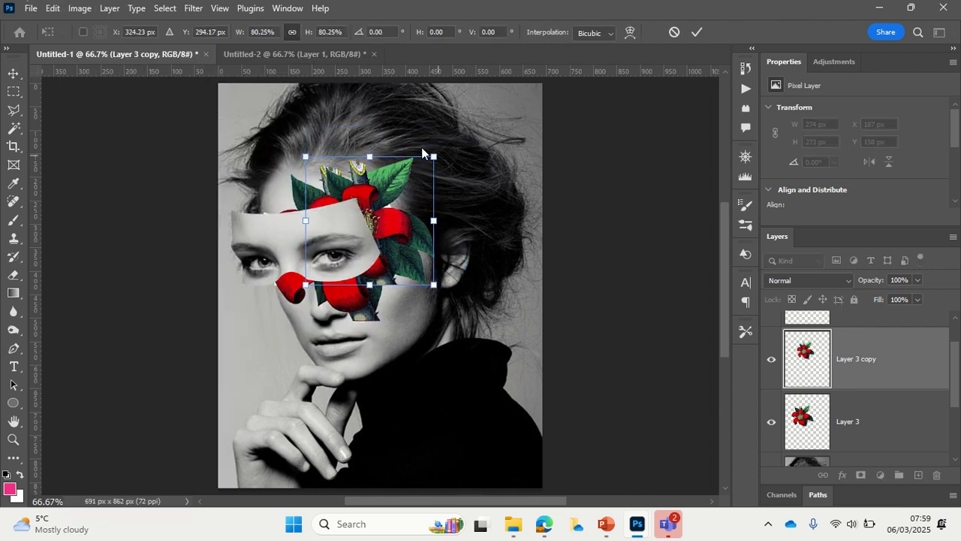
Step: Rotate the duplicated flower about 30° clockwise and move it beside the eye piece, to about X 255 px, Y 167 px
click(46, 10)
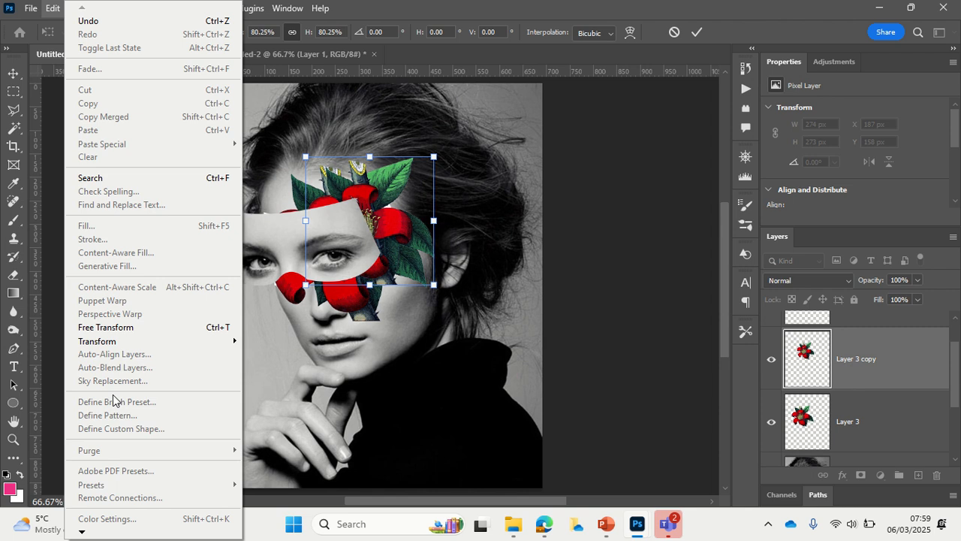
mouse_move(124, 343)
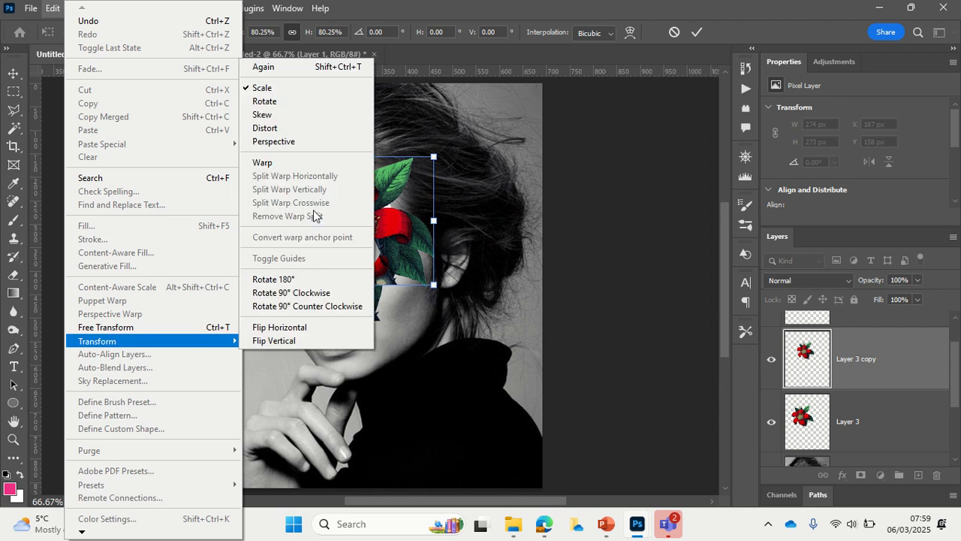
click(290, 101)
drag(482, 156, 503, 203)
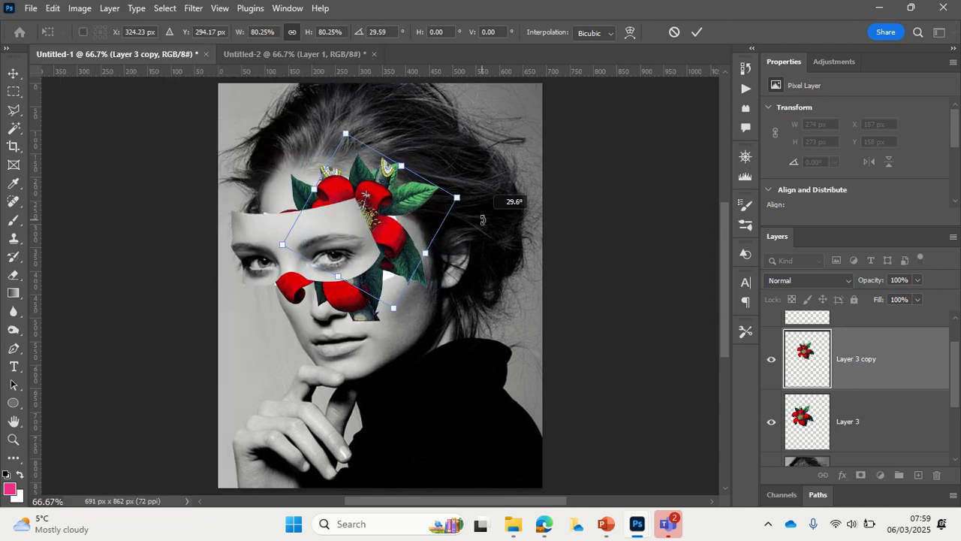
click(12, 75)
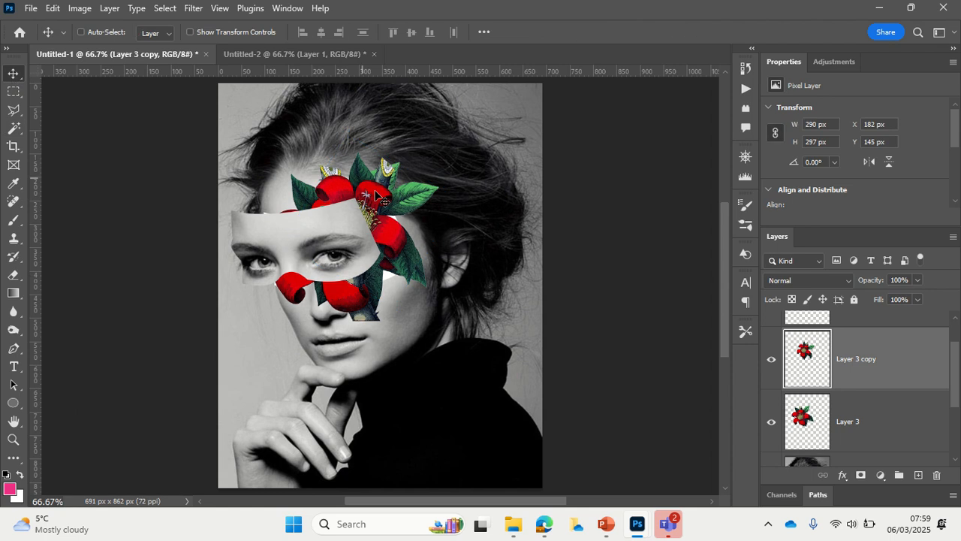
drag(372, 214, 409, 207)
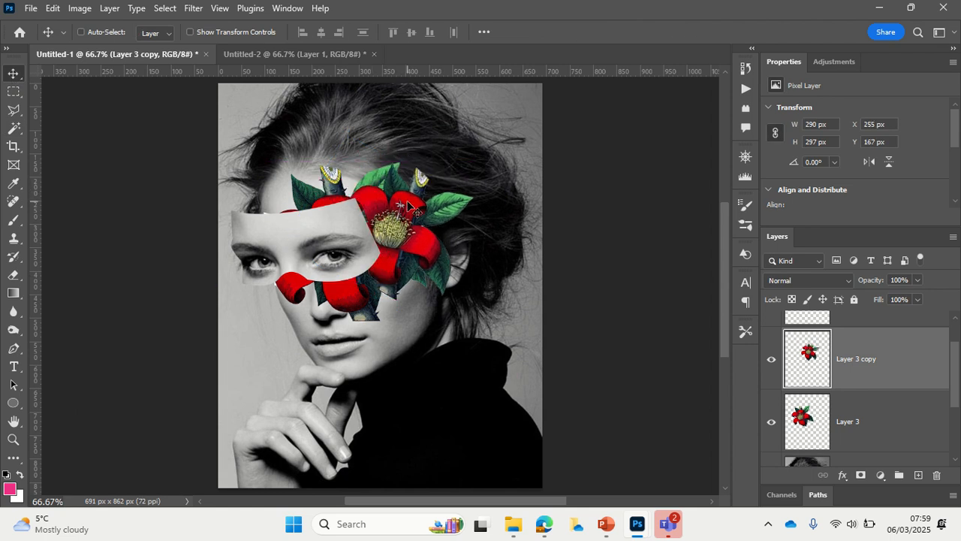
click(318, 51)
click(179, 54)
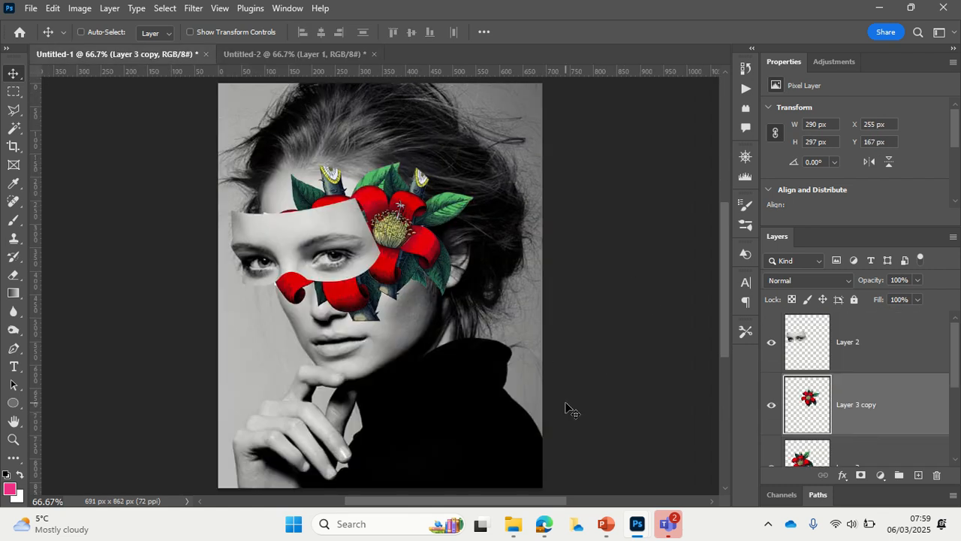
Step: Switch to Rocio Montoya.pptx in PowerPoint, view the Task example on slide 3, and browse on to the last slides
mouse_move(606, 523)
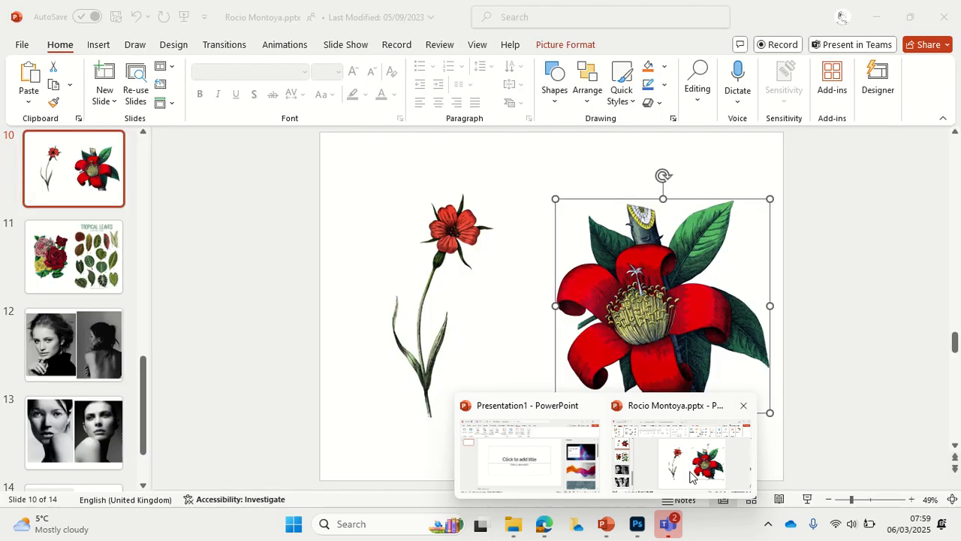
click(662, 492)
drag(140, 386, 133, 134)
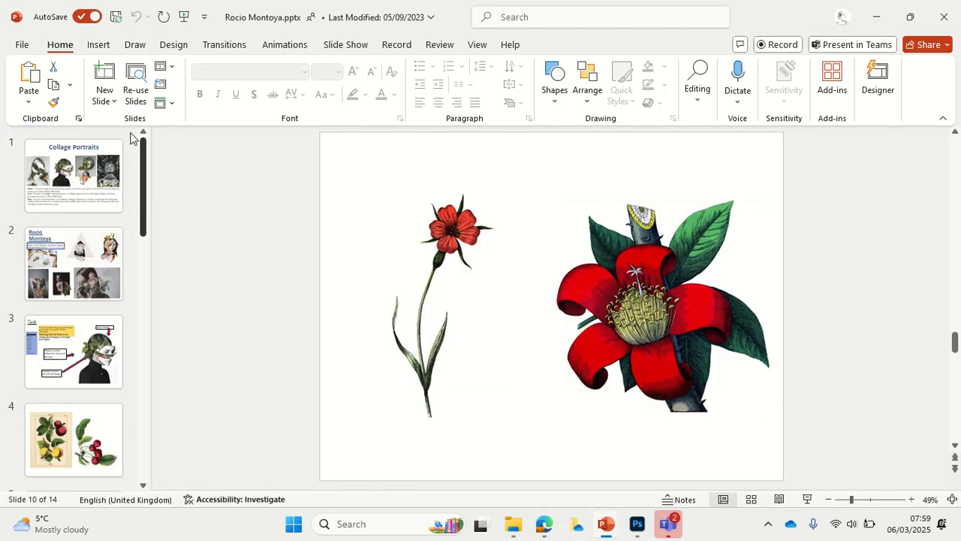
click(66, 167)
click(90, 342)
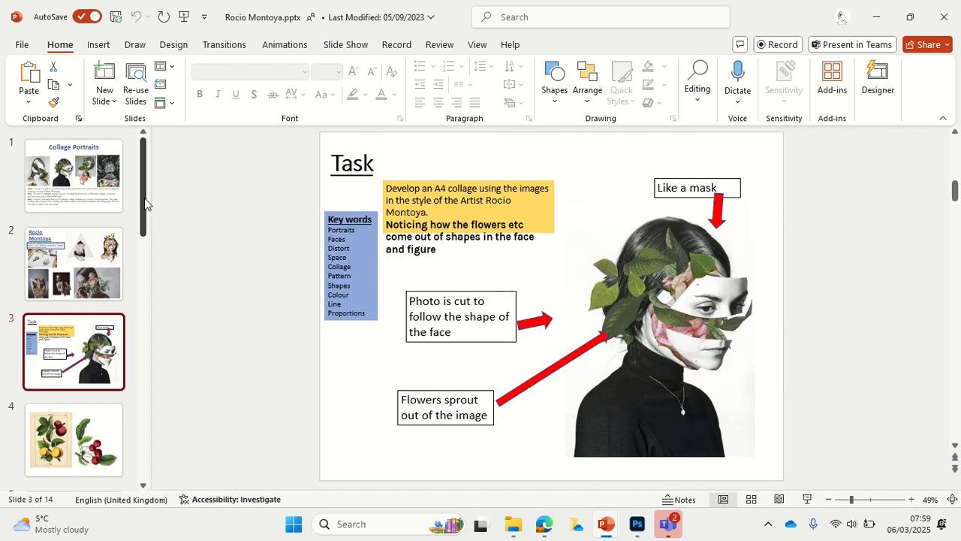
drag(146, 205, 154, 451)
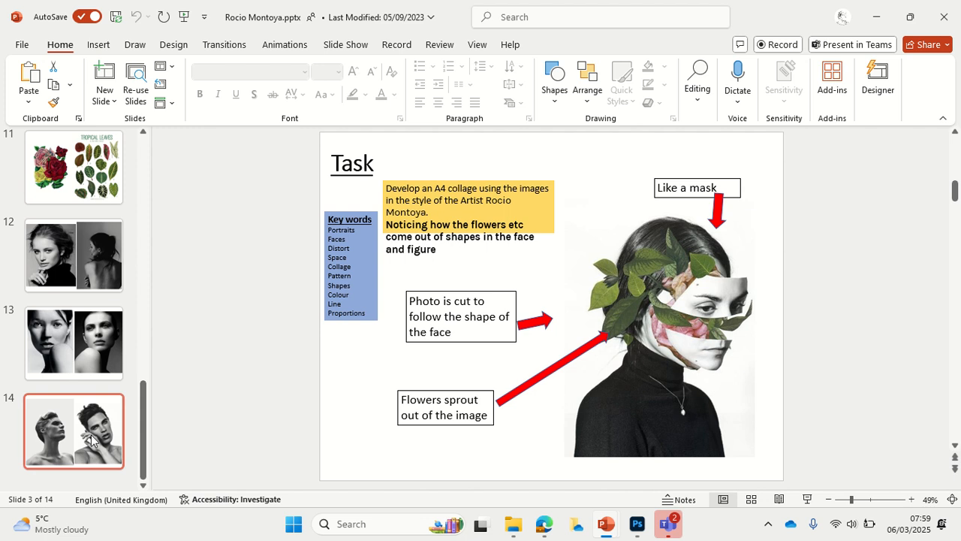